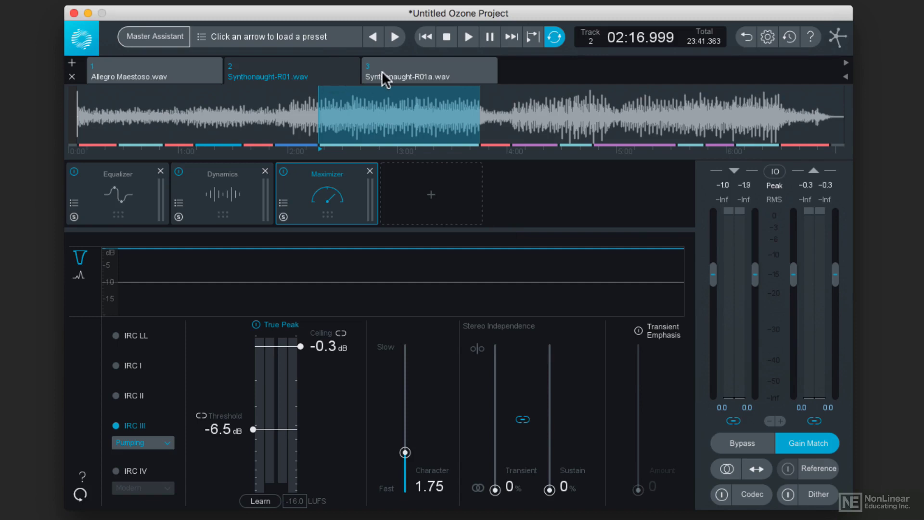
Delete Allegro Maestoso.wav from the project, discarding its audio copy.
click(111, 76)
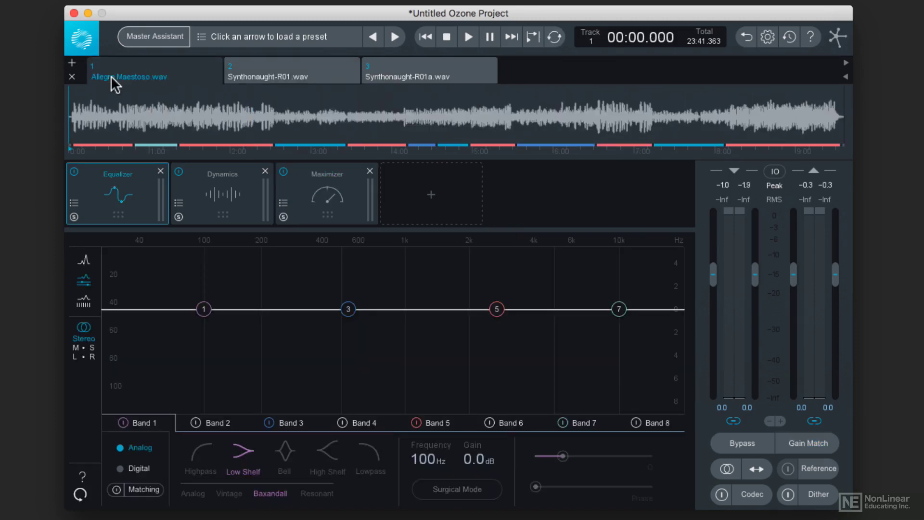
click(72, 77)
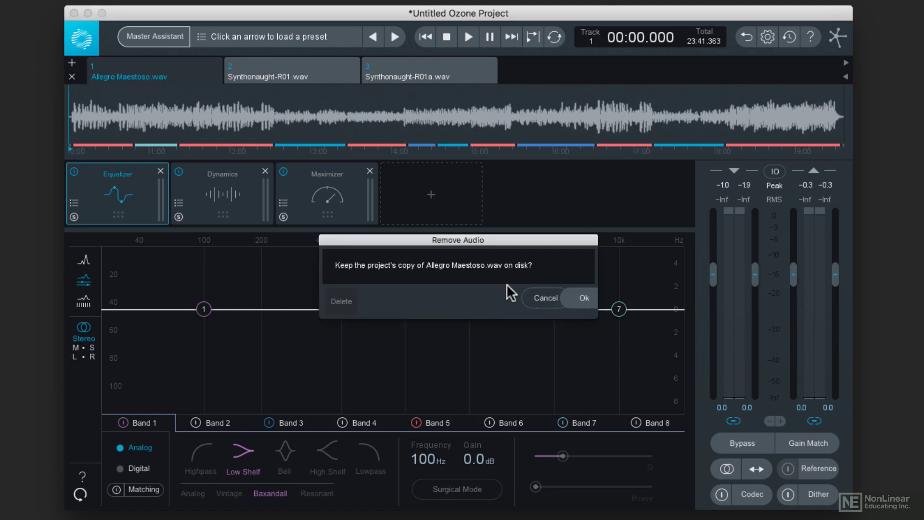
click(347, 302)
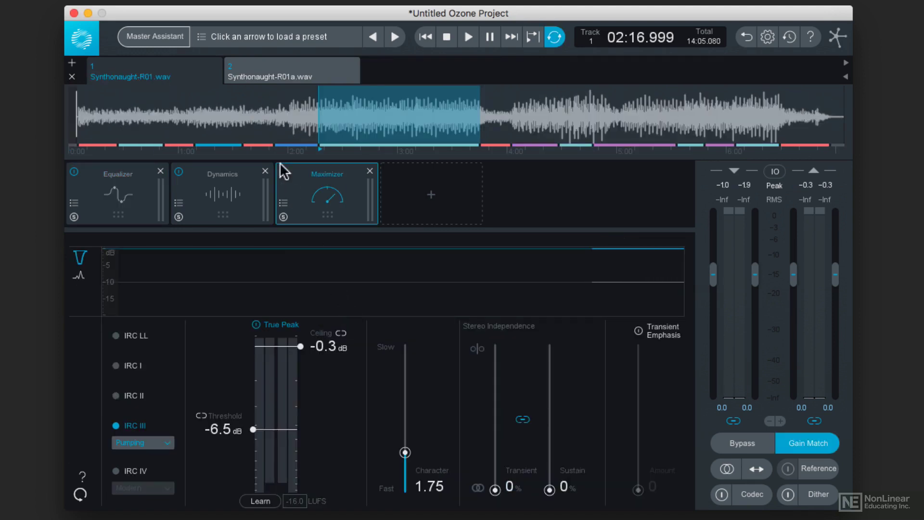
Switch between the Synthonaught-R01a.wav and Synthonaught-R01.wav tracks, ending on the modern-chain track.
click(262, 63)
click(170, 65)
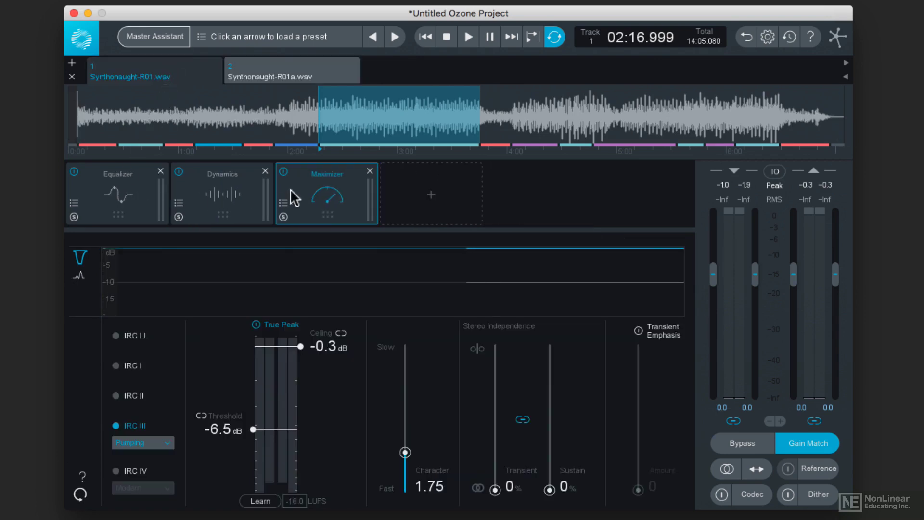
click(264, 63)
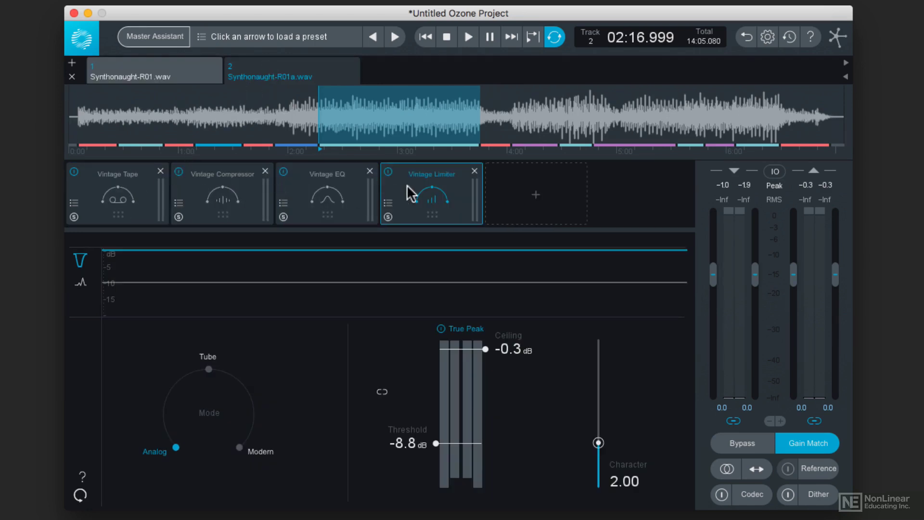
click(169, 58)
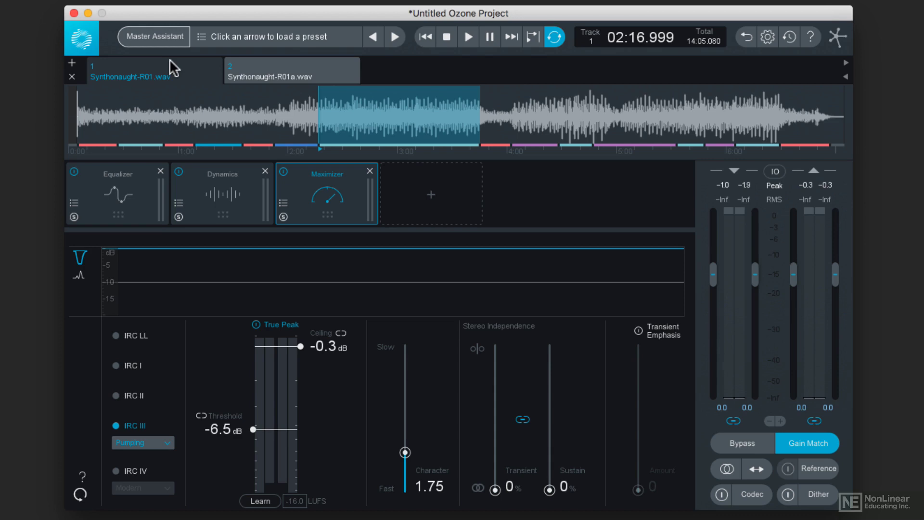
Play the audio while alternating between Synthonaught-R01a.wav and Synthonaught-R01.wav, then stop on R01a.
key(space)
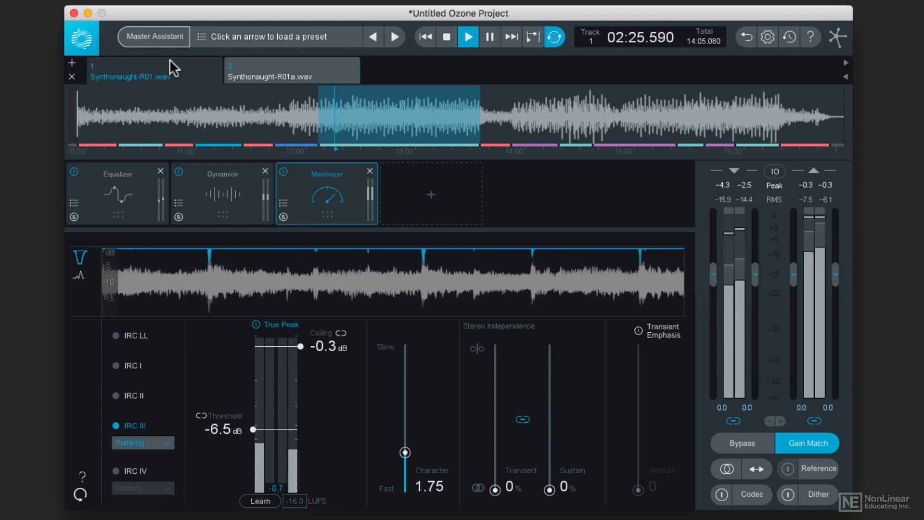
click(282, 68)
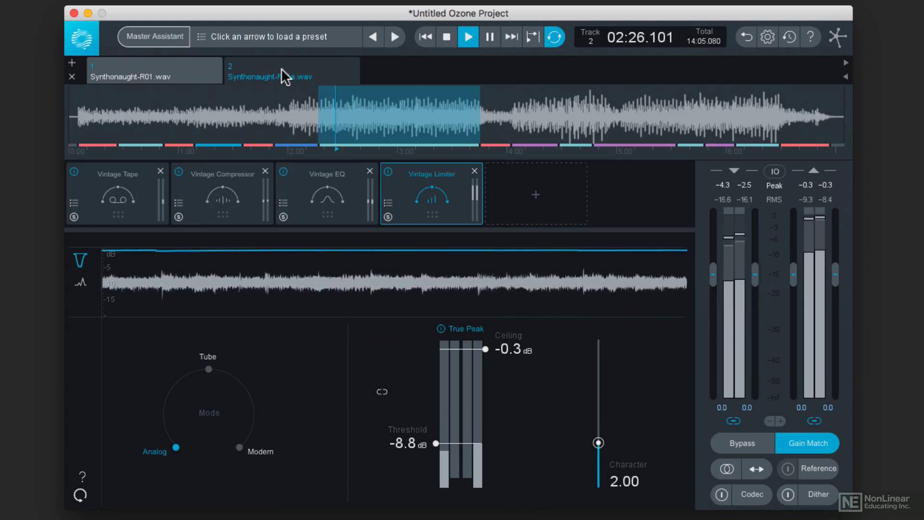
click(192, 69)
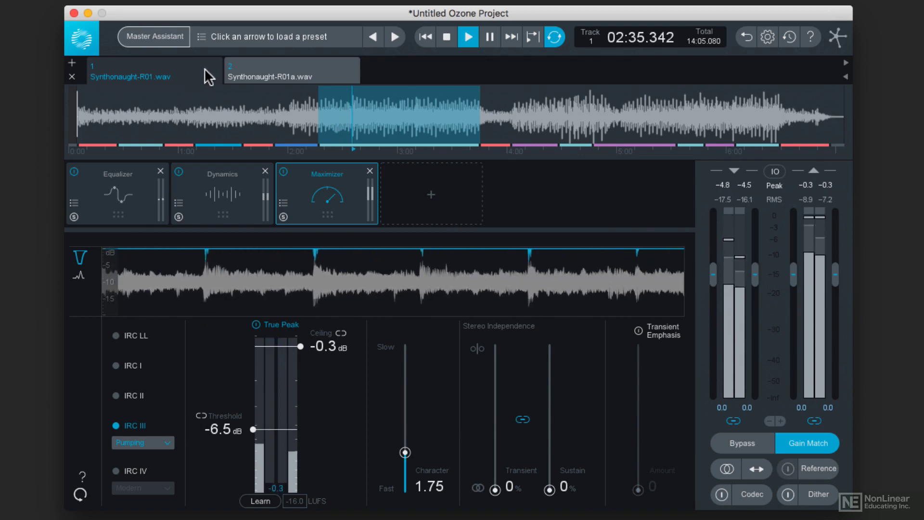
click(272, 66)
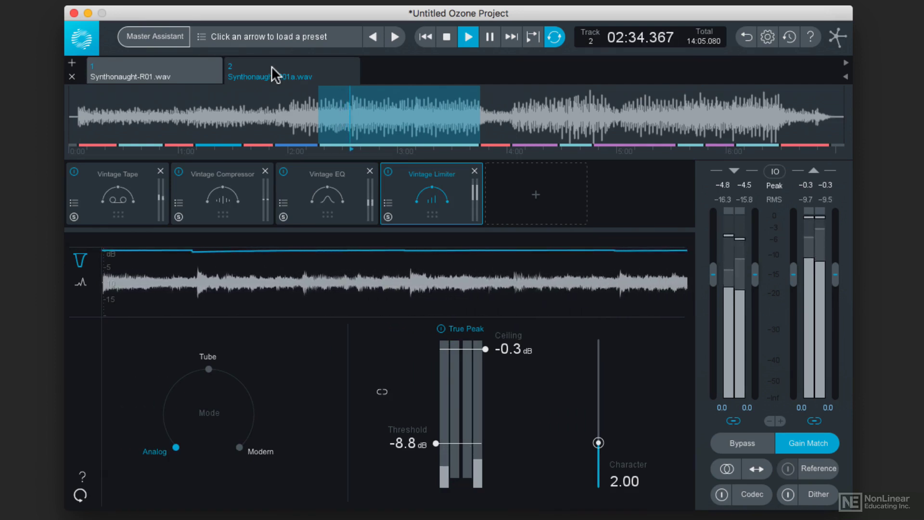
click(175, 72)
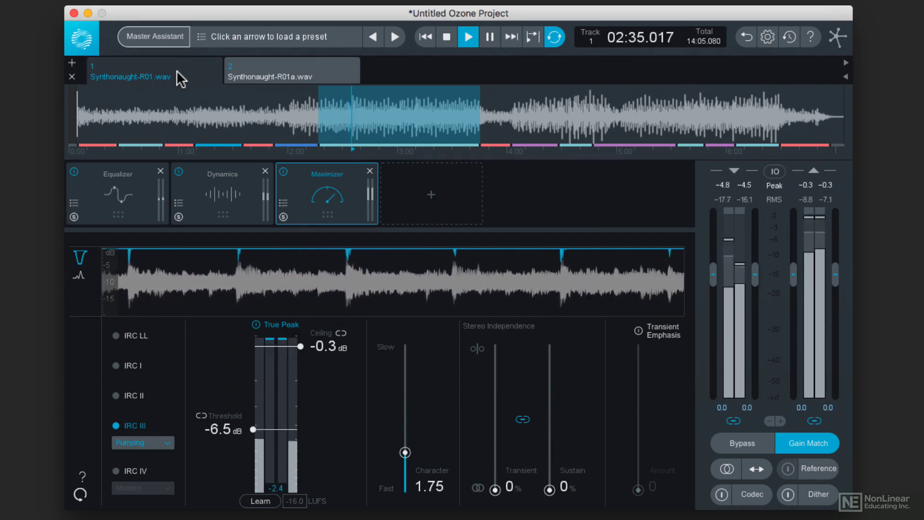
click(272, 68)
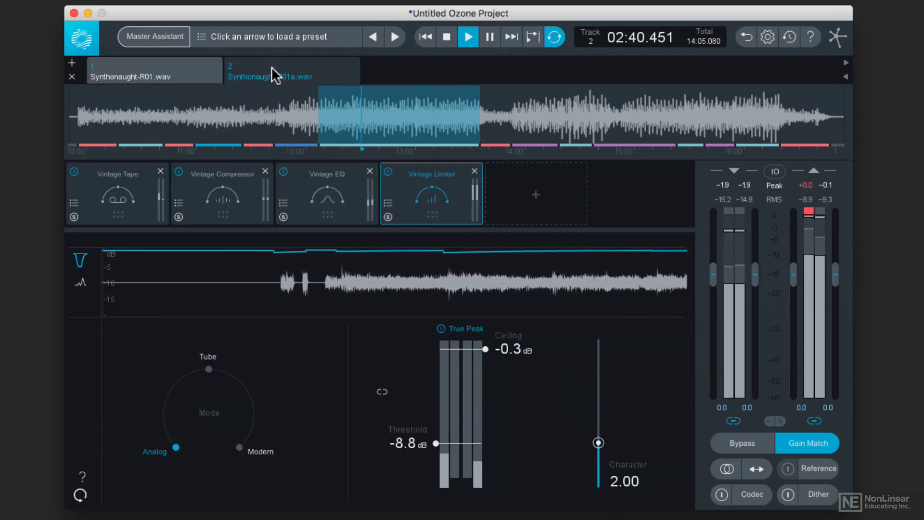
key(space)
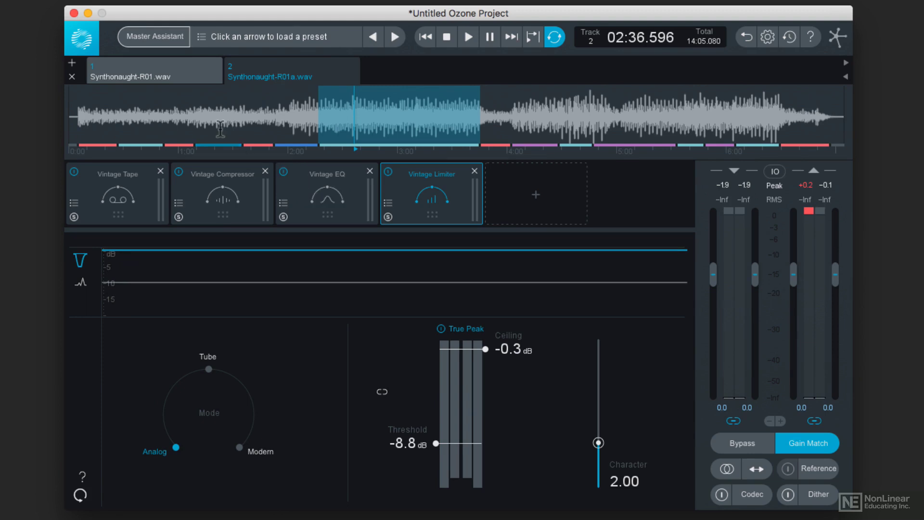
Switch to track 1, Synthonaught-R01.wav, showing its Maximizer settings.
click(197, 73)
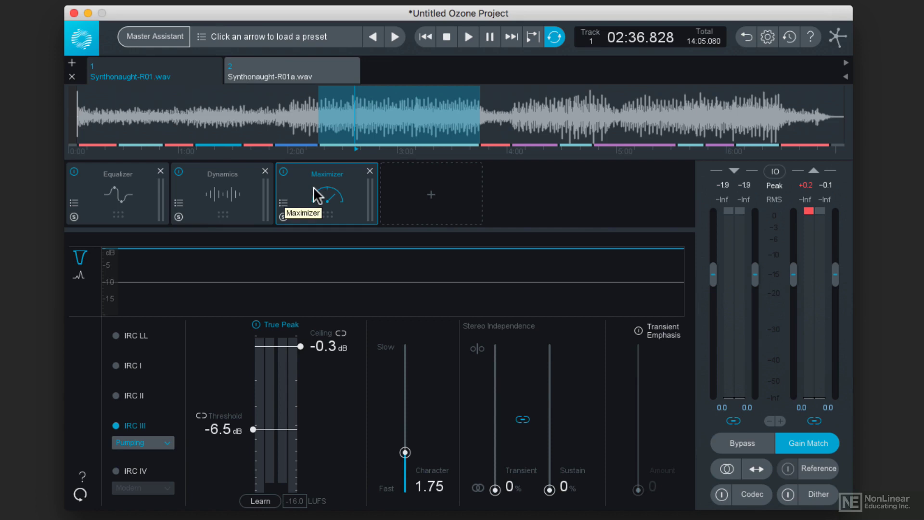
Add a Vintage Tape module and move it to the first slot, before the Equalizer.
click(431, 196)
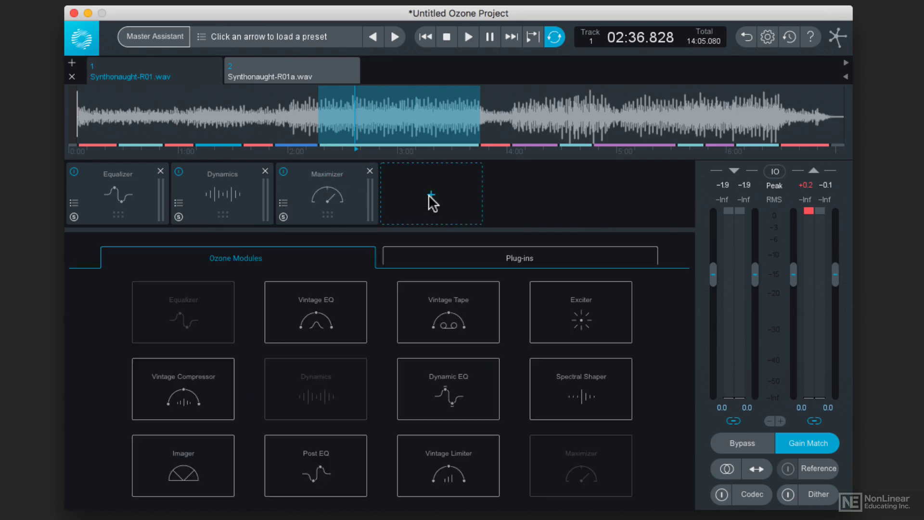
click(439, 301)
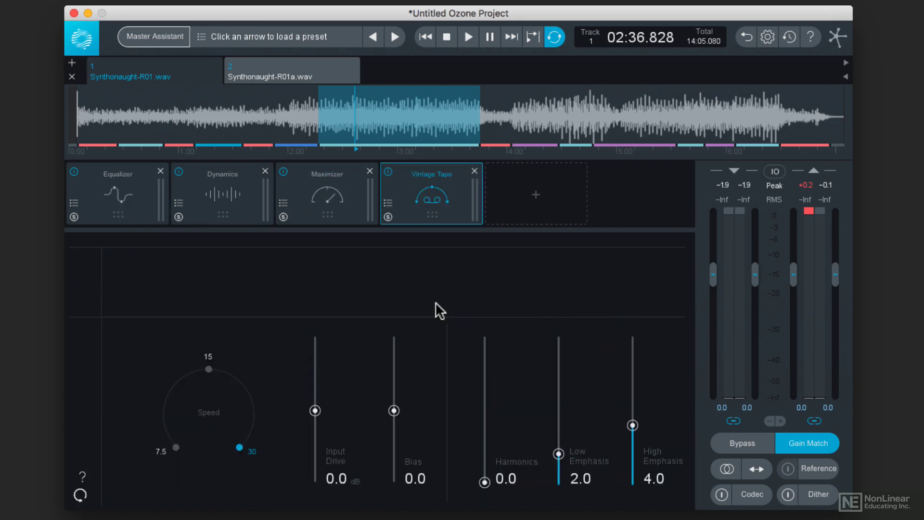
drag(419, 199, 109, 199)
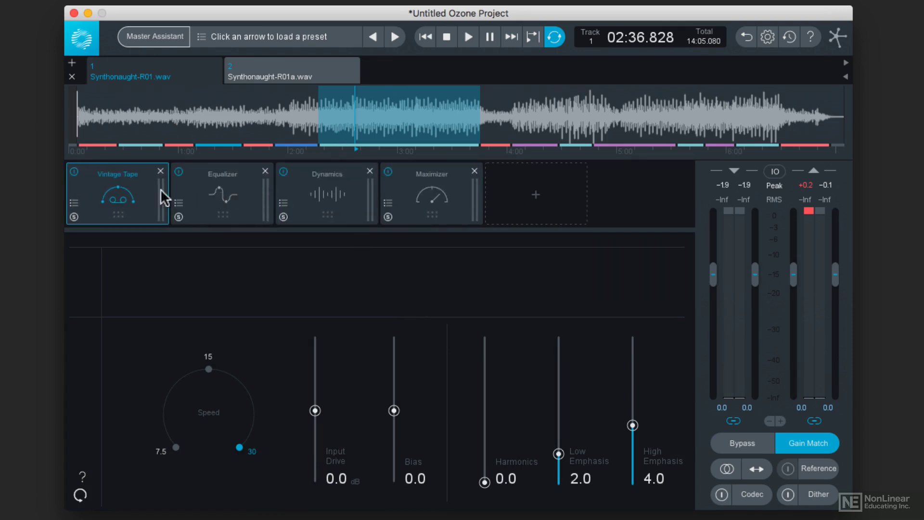
Load the Clean Fifteen preset on Vintage Tape, raise Input Drive to 3.6 dB, and start playback.
click(75, 202)
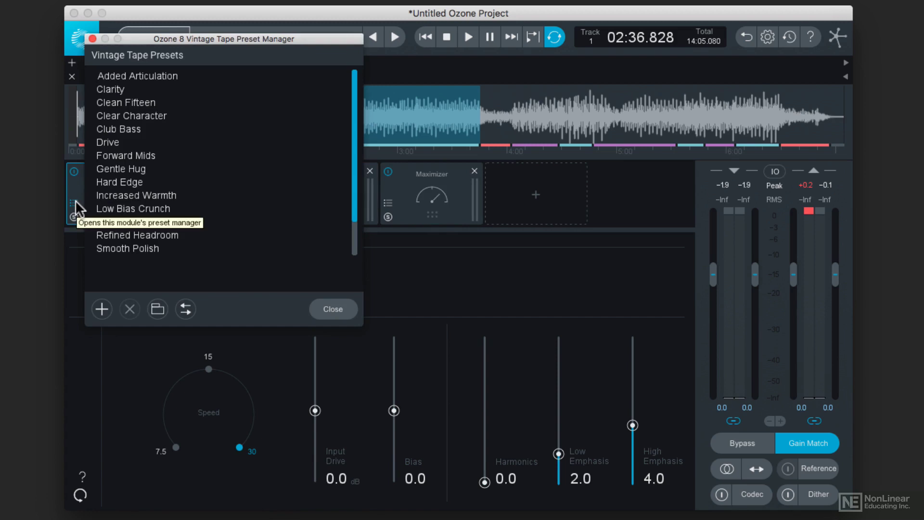
click(139, 102)
click(328, 311)
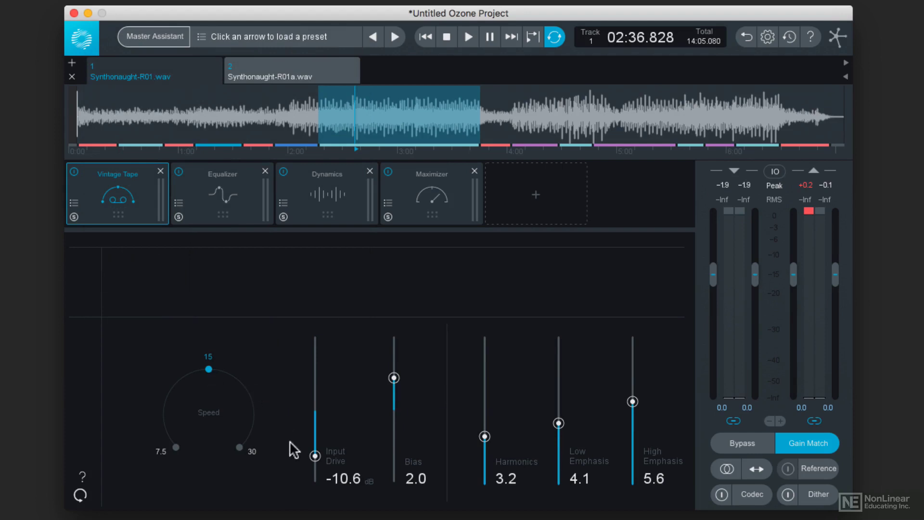
drag(321, 457, 320, 407)
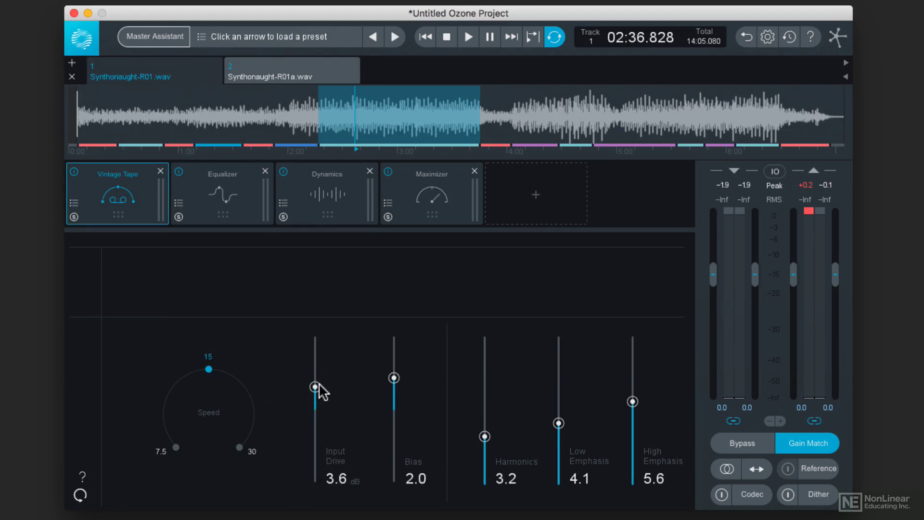
key(space)
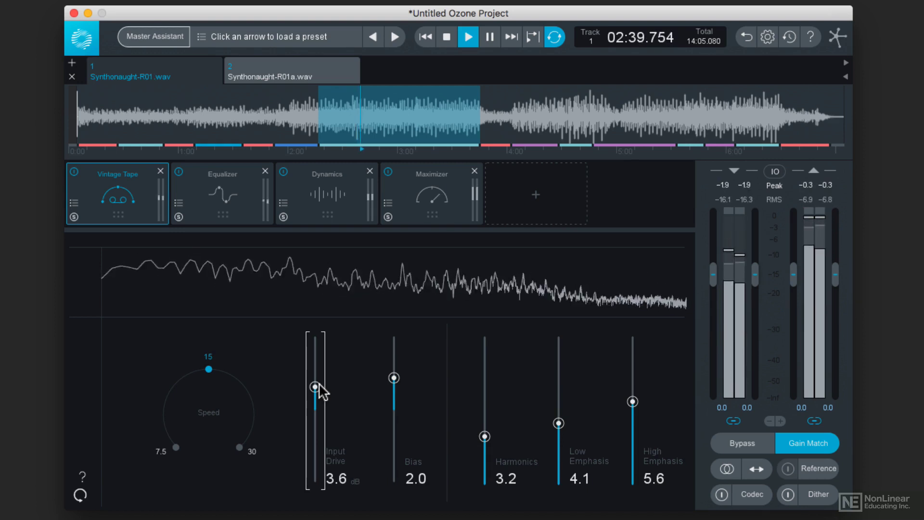
click(73, 171)
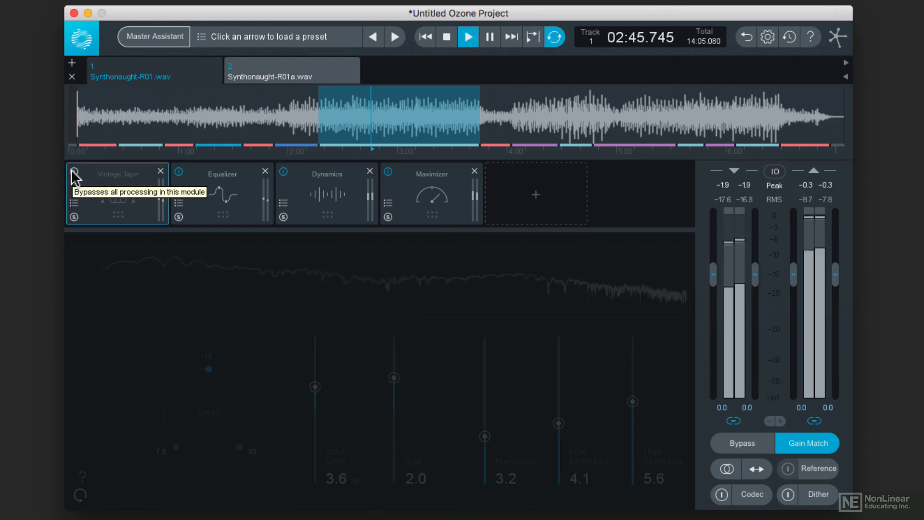
click(74, 172)
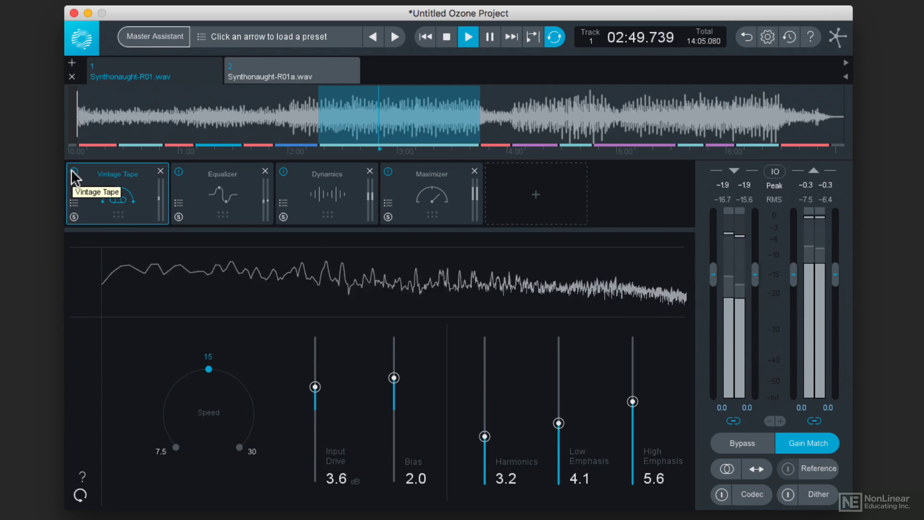
click(74, 172)
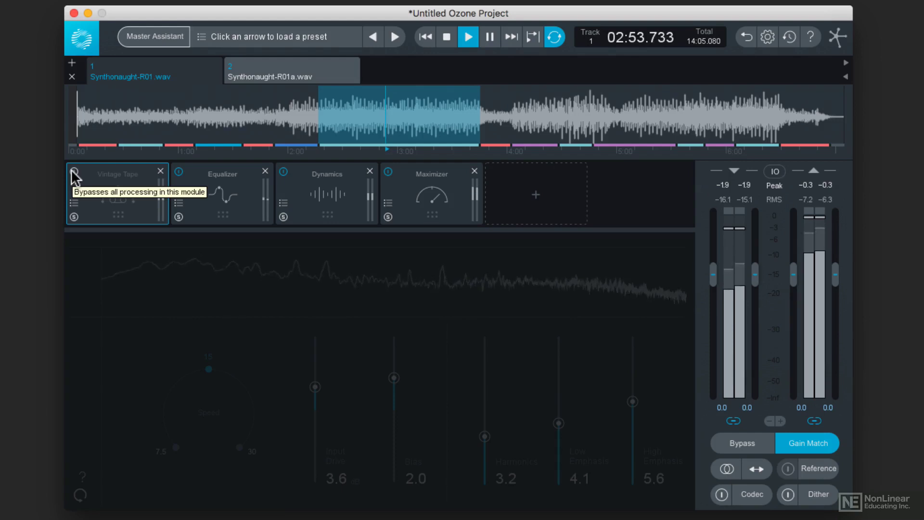
click(73, 172)
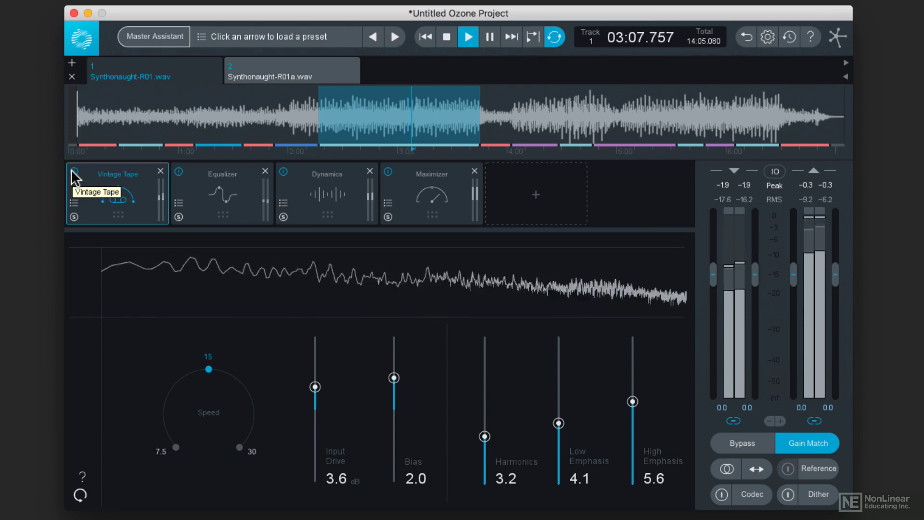
click(74, 171)
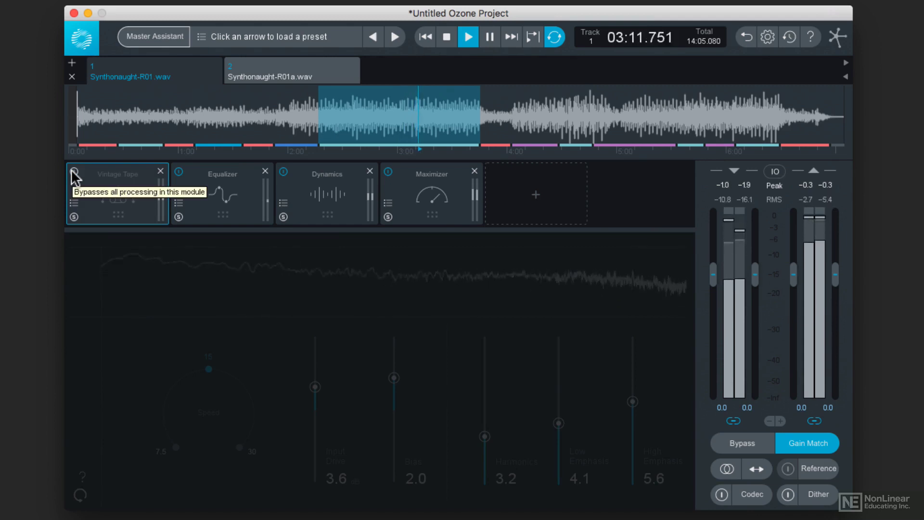
click(73, 171)
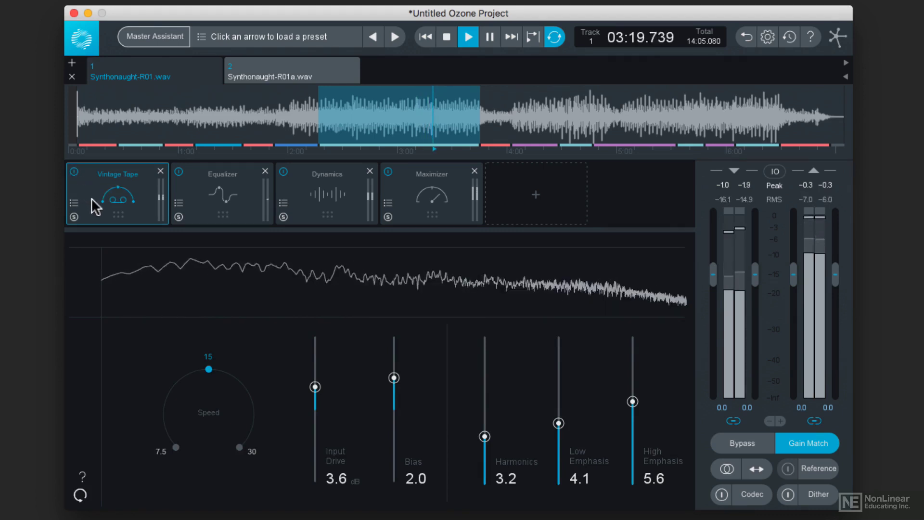
Stop playback of the track with the Vintage Tape chain.
key(space)
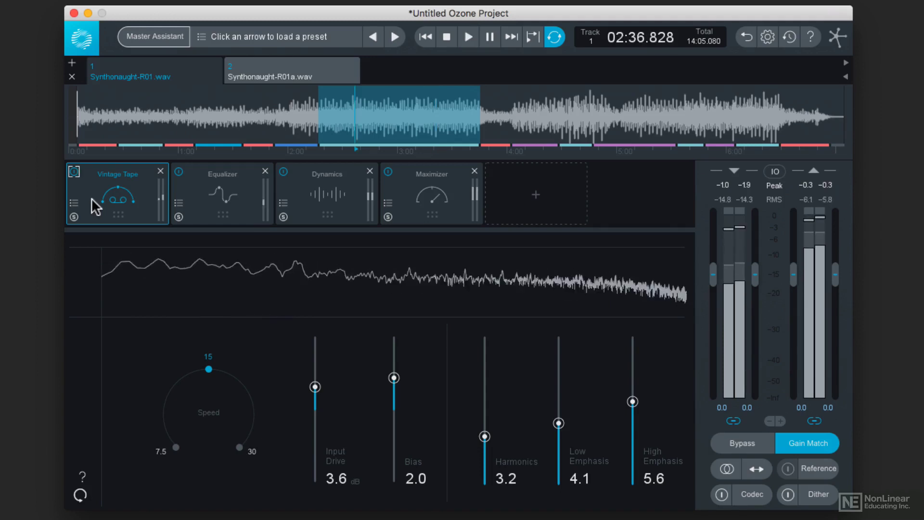